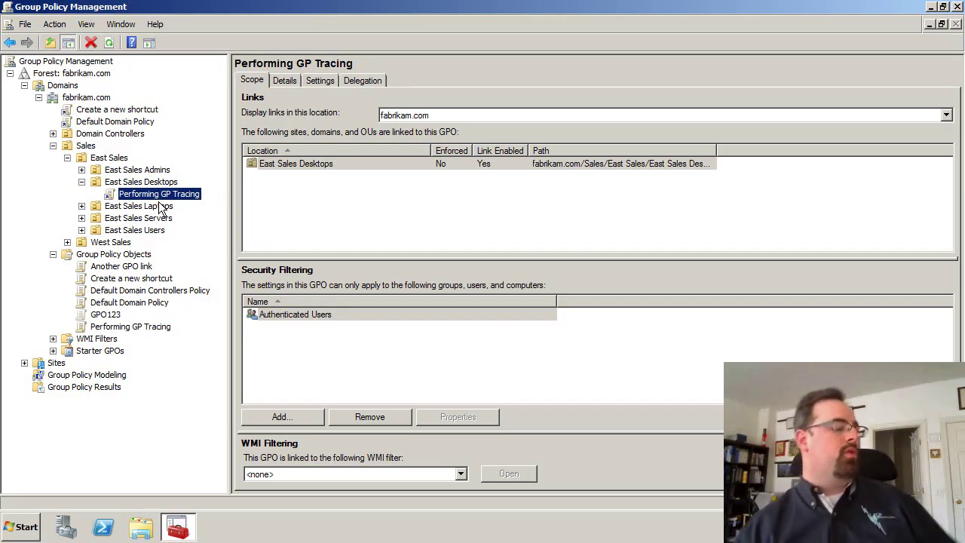
Edit the Performing GP Tracing GPO and expand Computer Configuration Policies to System > Group Policy
right_click(154, 194)
left_click(178, 204)
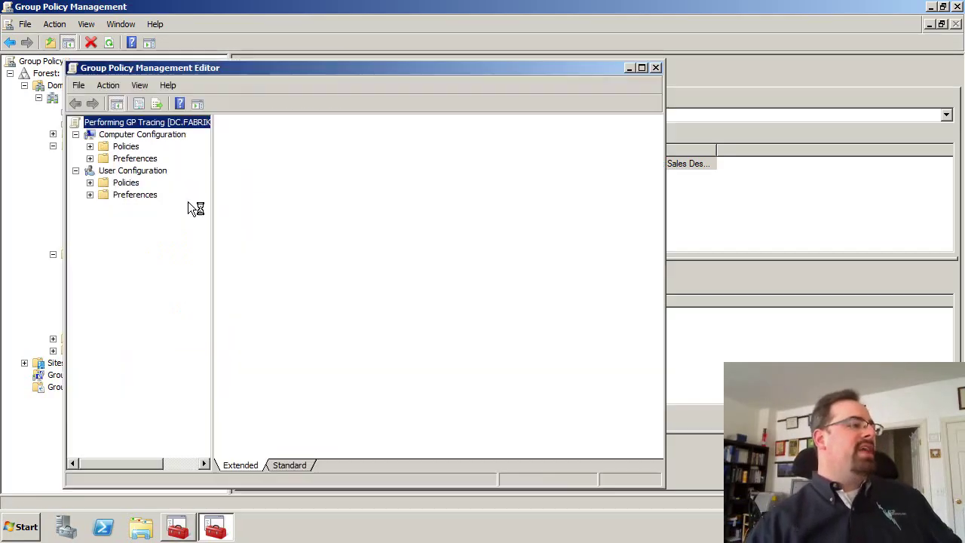
left_click(90, 146)
left_click(104, 182)
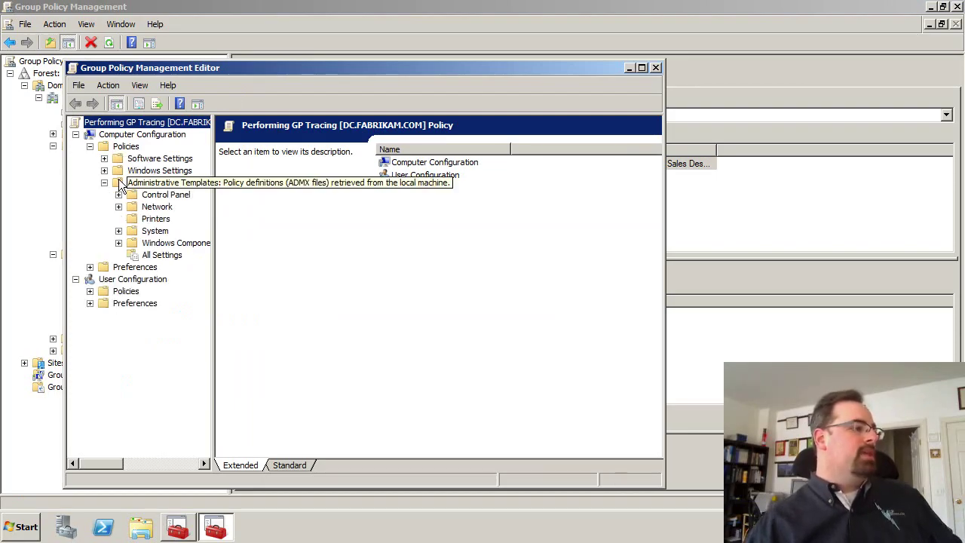
left_click(118, 231)
double_click(172, 243)
Show the Logging and tracing settings maximized, with the Shortcuts setting's description displayed
left_click_drag(215, 257, 275, 258)
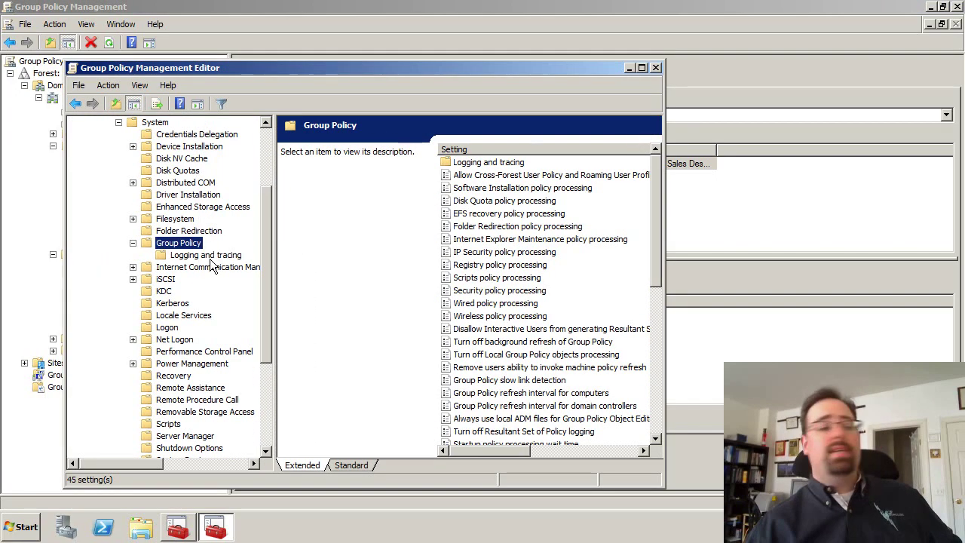
left_click(205, 255)
double_click(439, 70)
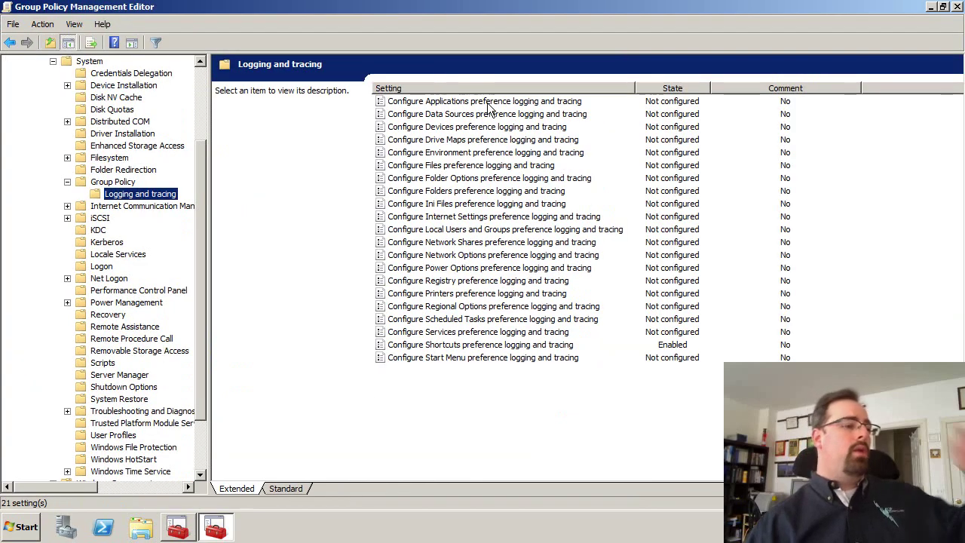
left_click(508, 347)
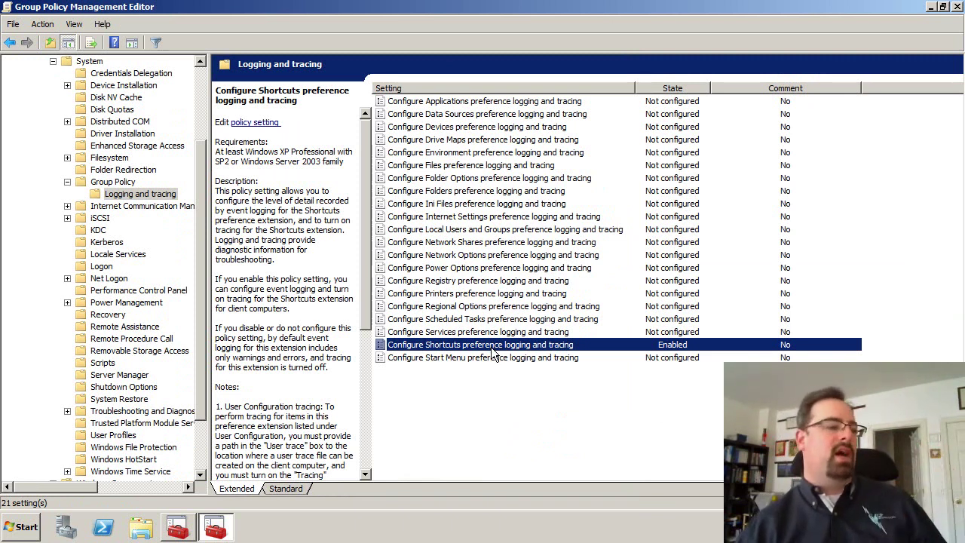
Enable Configure Shortcuts preference logging and tracing with Tracing set to On, and save it
double_click(494, 347)
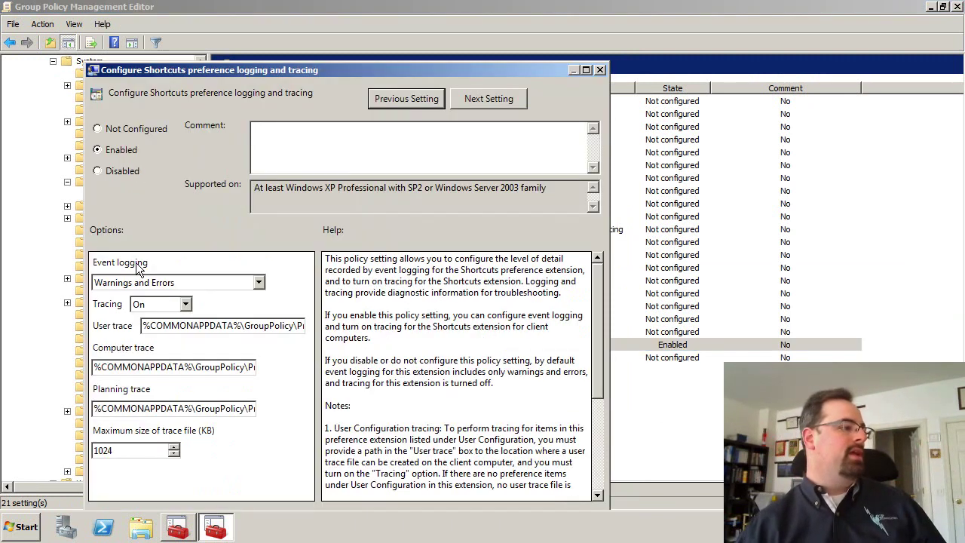
left_click(160, 304)
left_click(166, 316)
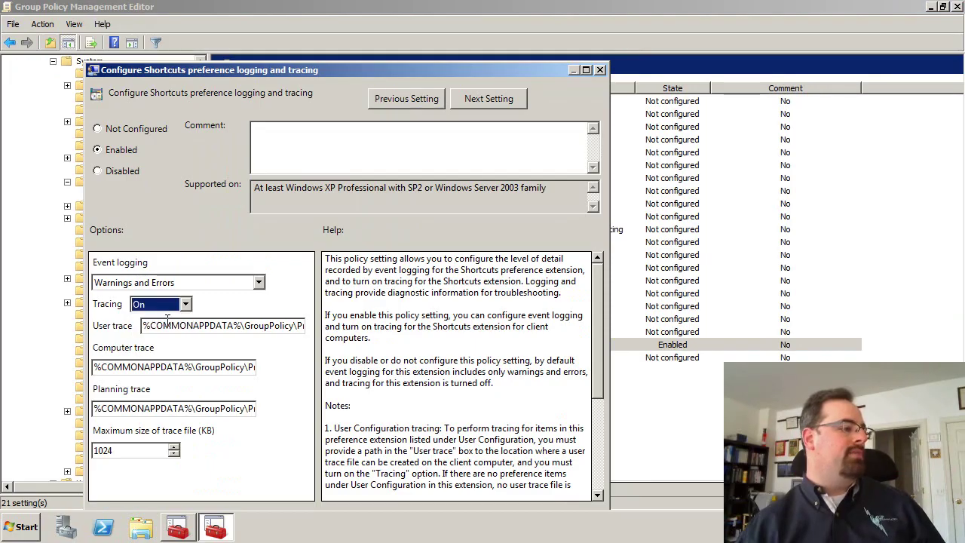
left_click(163, 326)
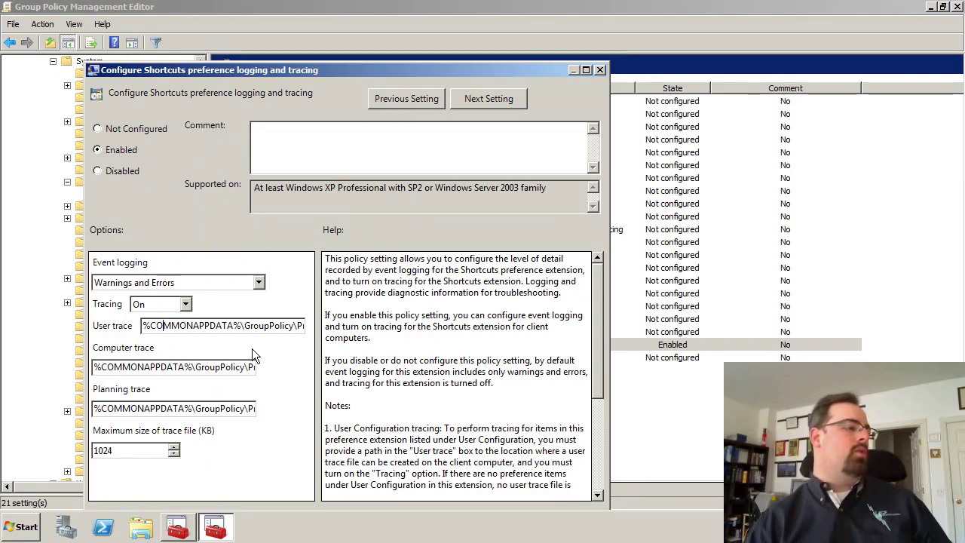
left_click_drag(247, 72, 272, 36)
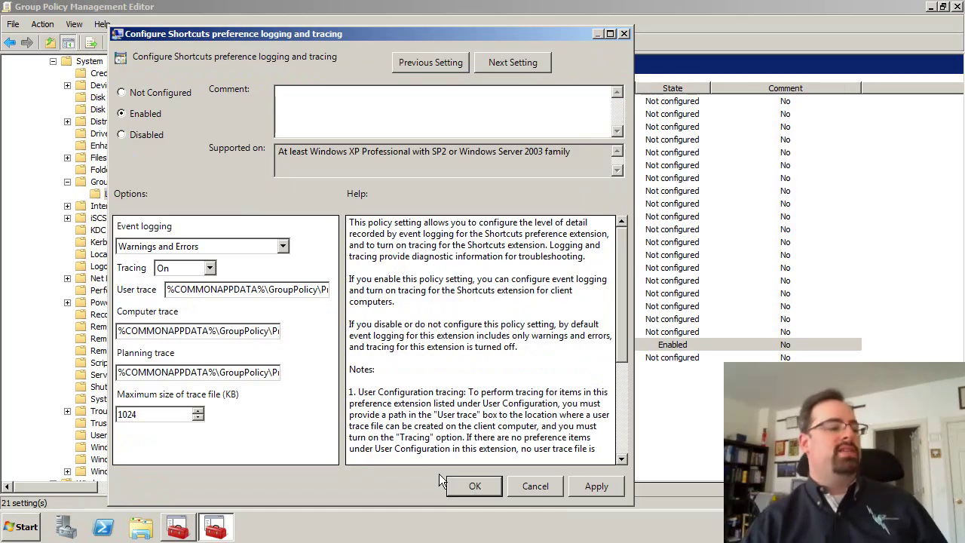
left_click(481, 490)
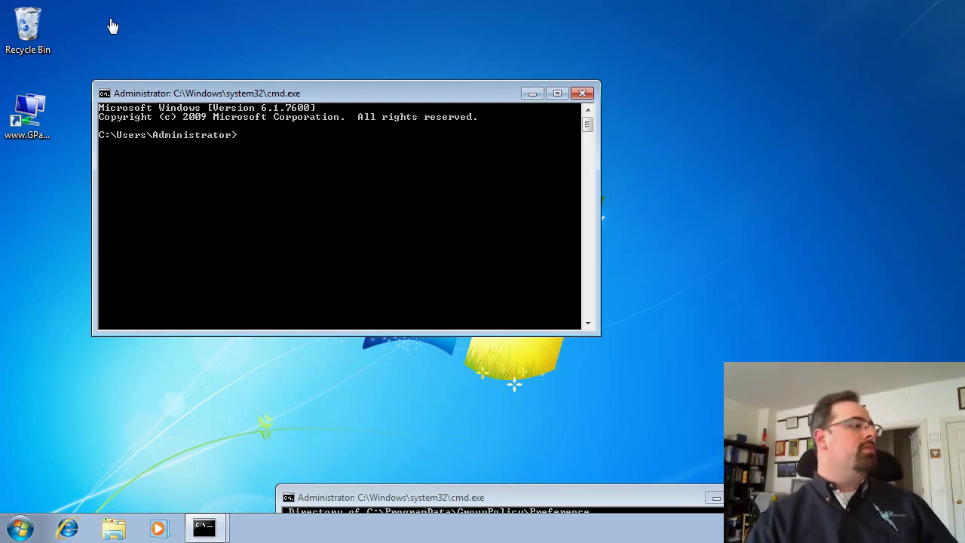
Run gpupdate until both User and Computer Policy updates succeed, then view the Trace folder listing
type("gpupdate")
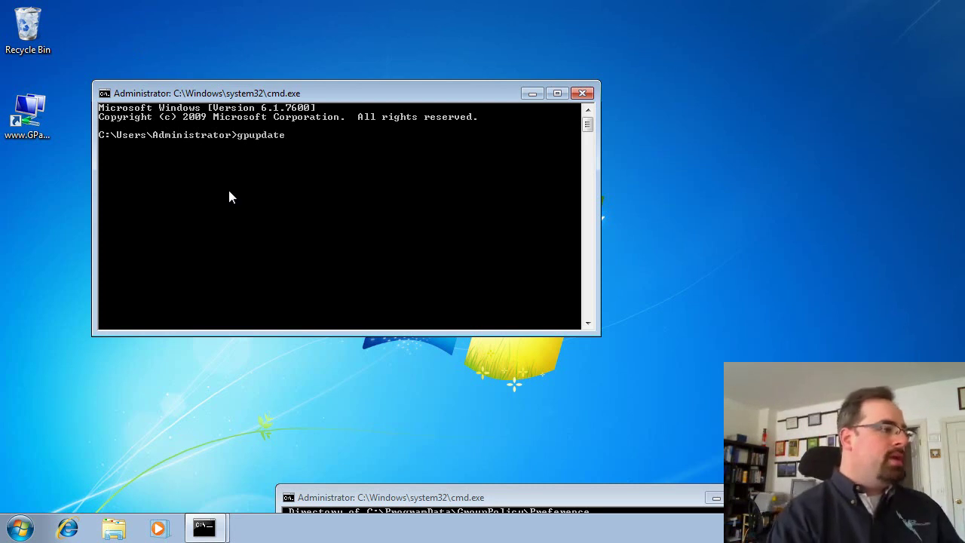
key("Return")
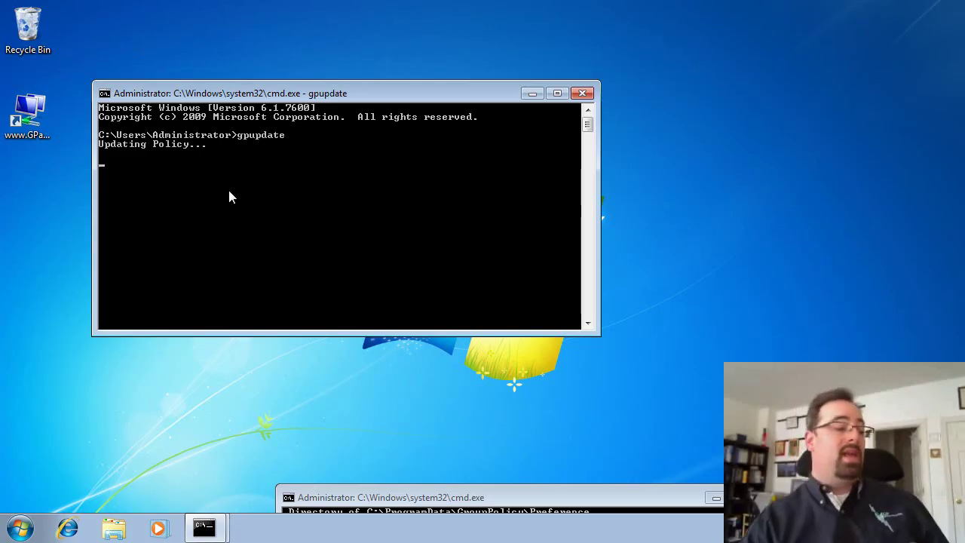
left_click(38, 144)
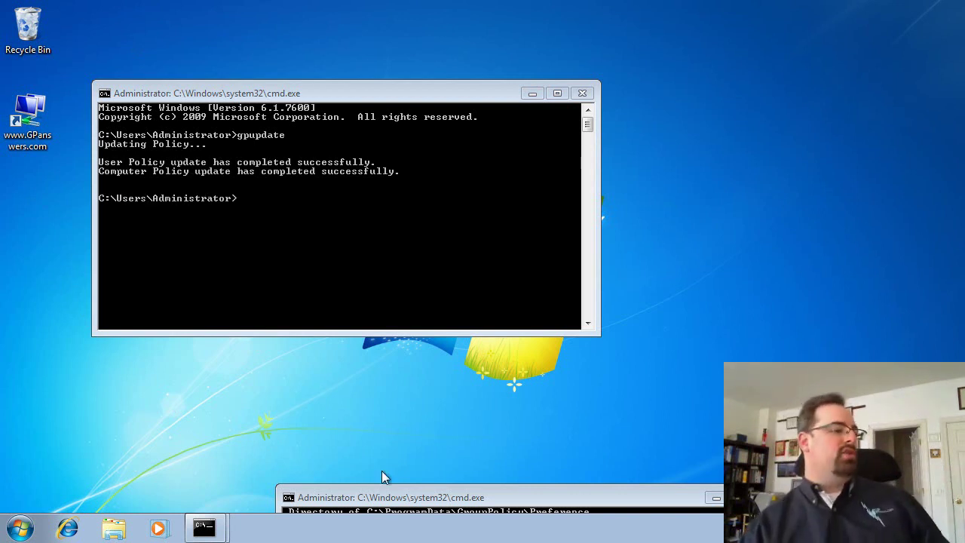
mouse_move(397, 500)
left_mouse_down()
mouse_move(359, 405)
mouse_move(307, 183)
left_mouse_up()
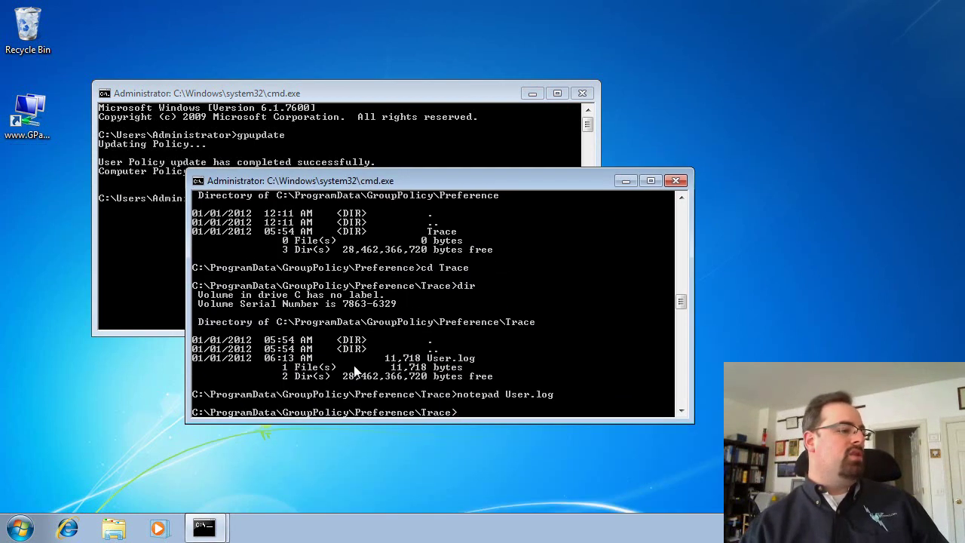
Rerun the notepad User.log command and maximize the Notepad window
key("Up")
key("Return")
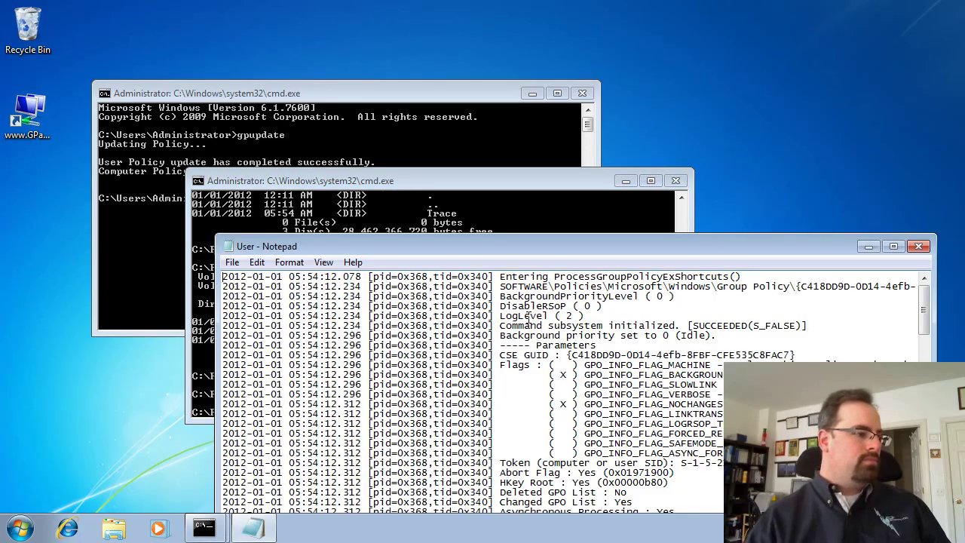
left_click_drag(589, 244, 509, 126)
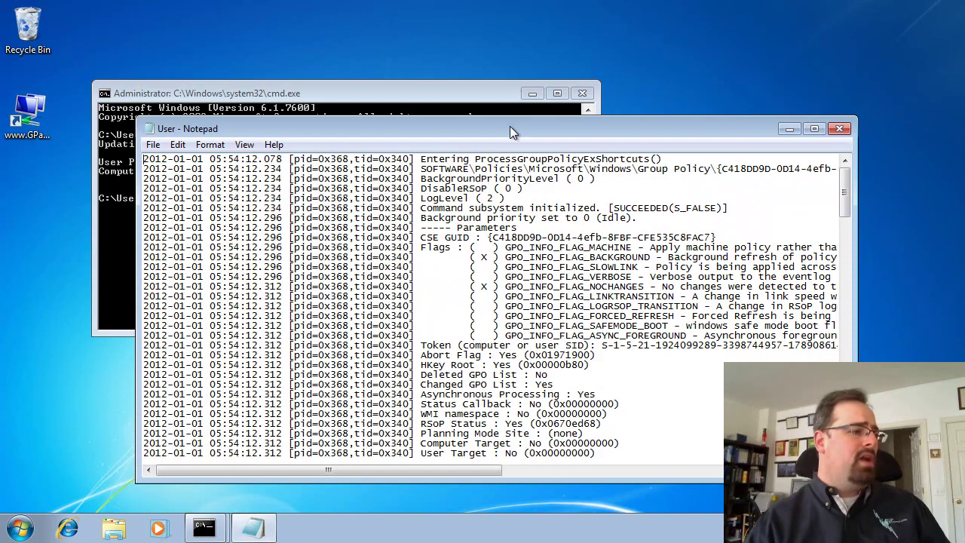
double_click(510, 126)
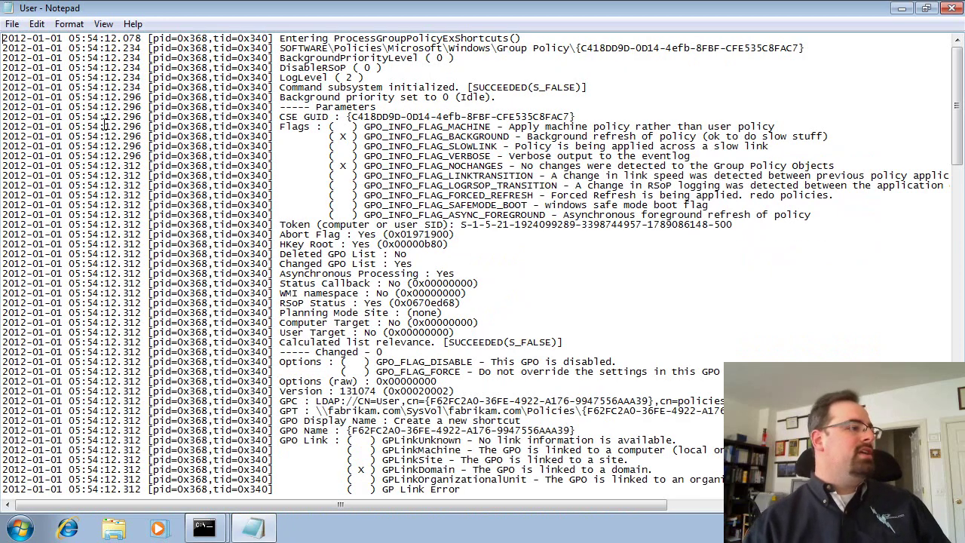
Highlight the trace's opening lines and its Flags block
left_click_drag(65, 67, 148, 162)
left_click(148, 175)
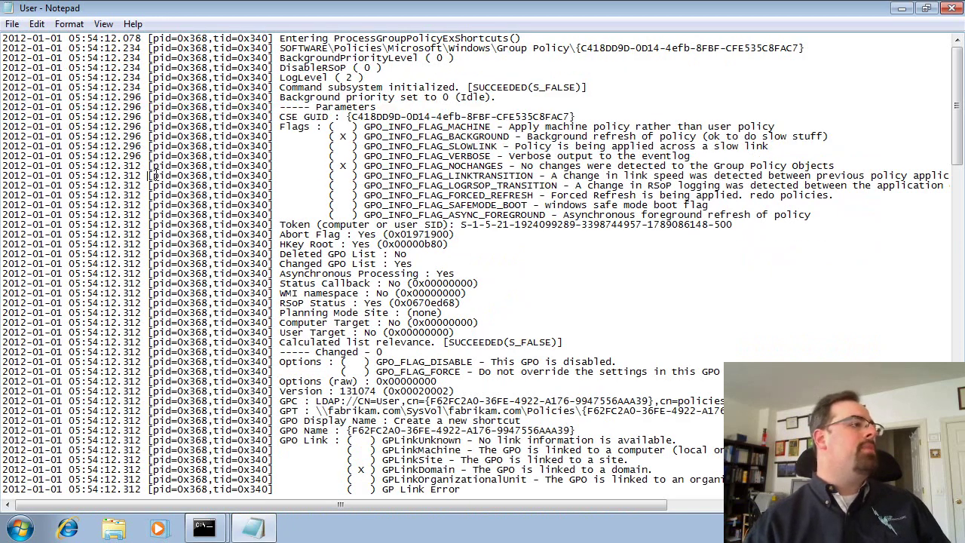
left_click_drag(289, 127, 570, 227)
left_click(413, 341)
Highlight the GP Link Error entry and the closing lines ending in return value 0x00000000
scroll(413, 341, "down", 10)
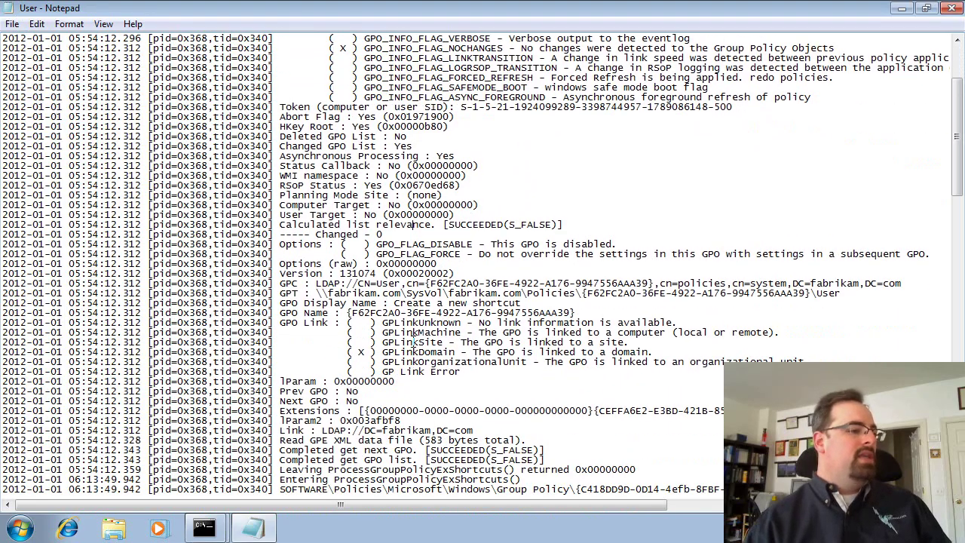
scroll(414, 341, "down", 15)
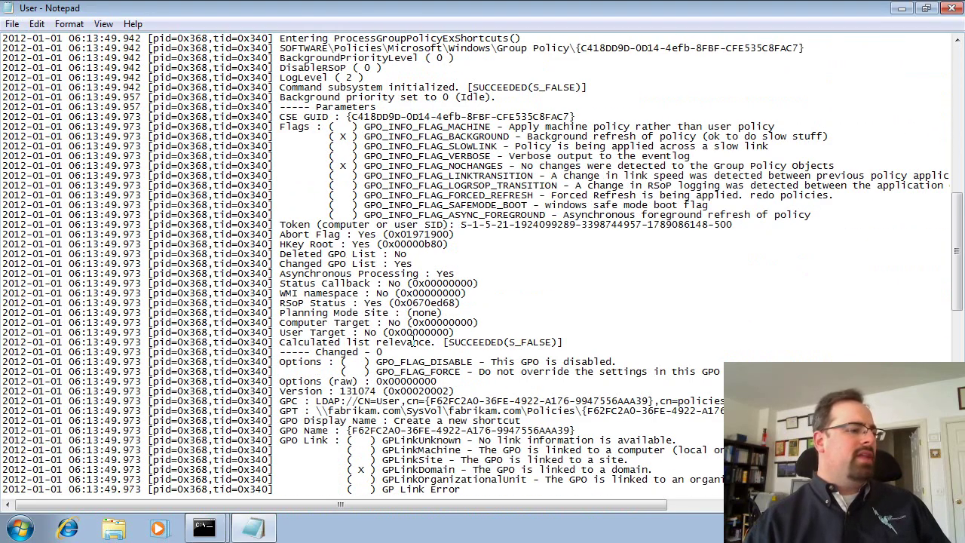
left_click_drag(357, 312, 462, 313)
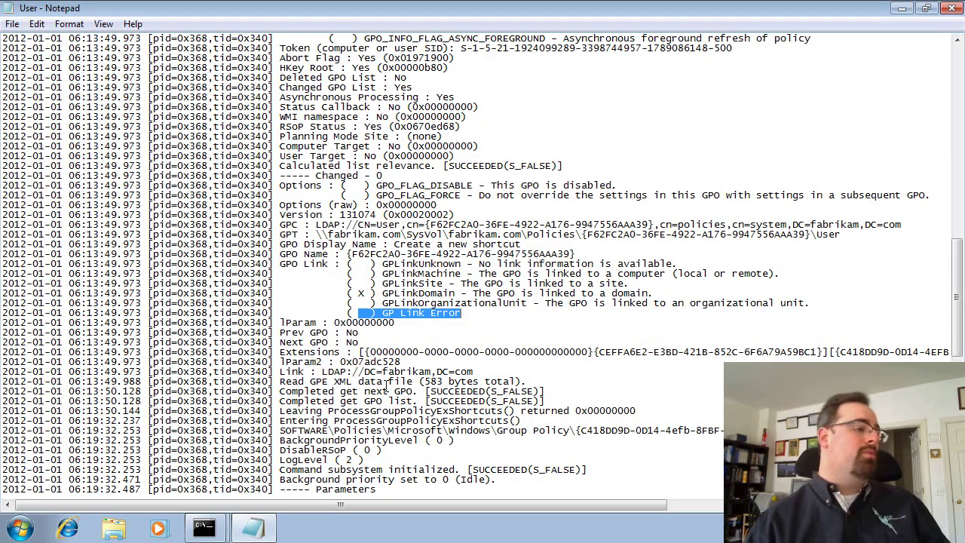
scroll(390, 372, "down", 7)
scroll(390, 372, "down", 10)
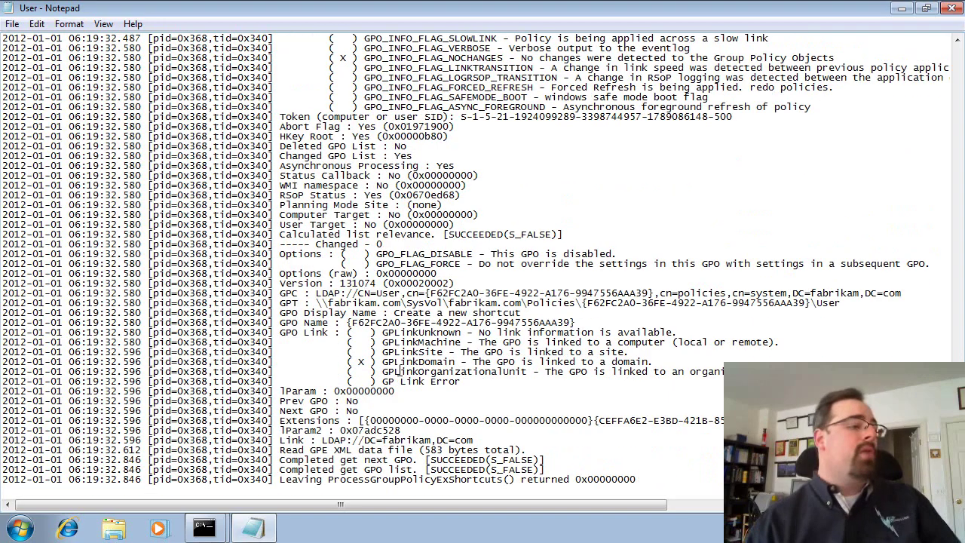
left_click_drag(430, 450, 570, 482)
left_click(645, 483)
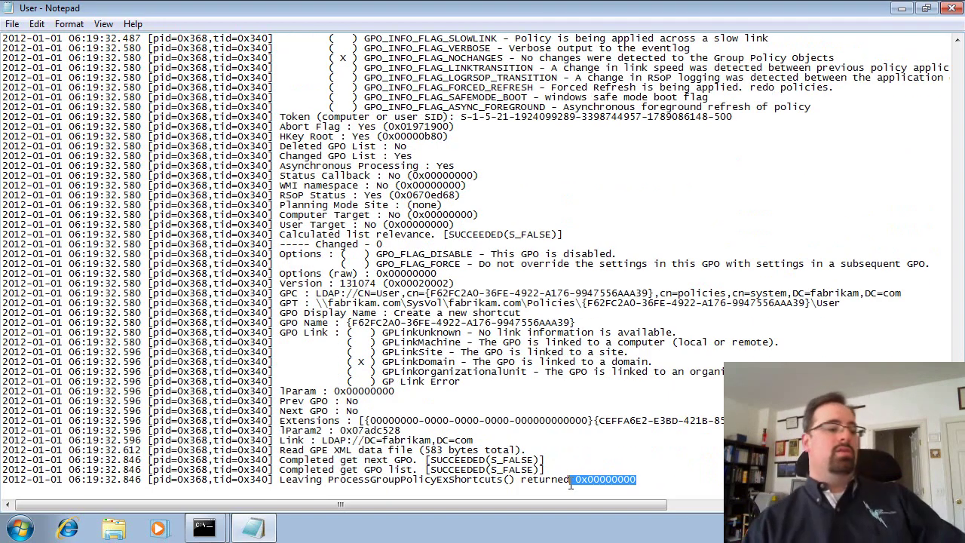